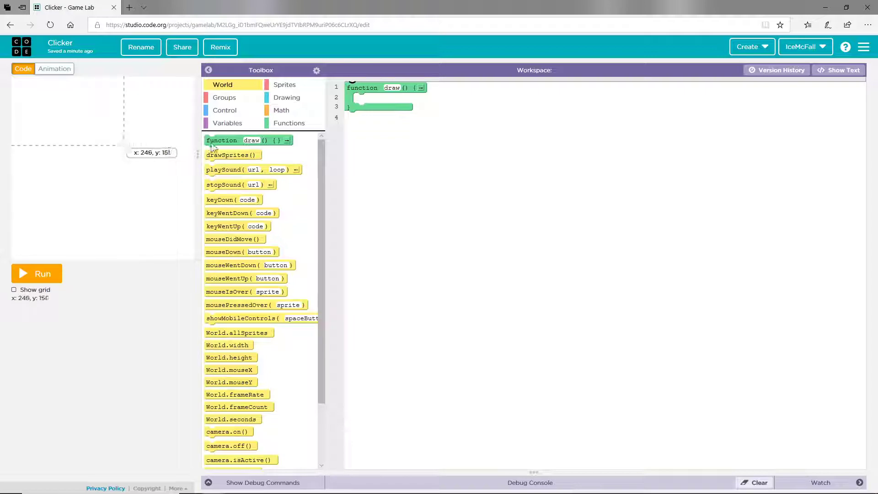
Step: Declare var score = 0 on line 1, above the draw function
{"action": "left_click", "coordinate": [227, 123]}
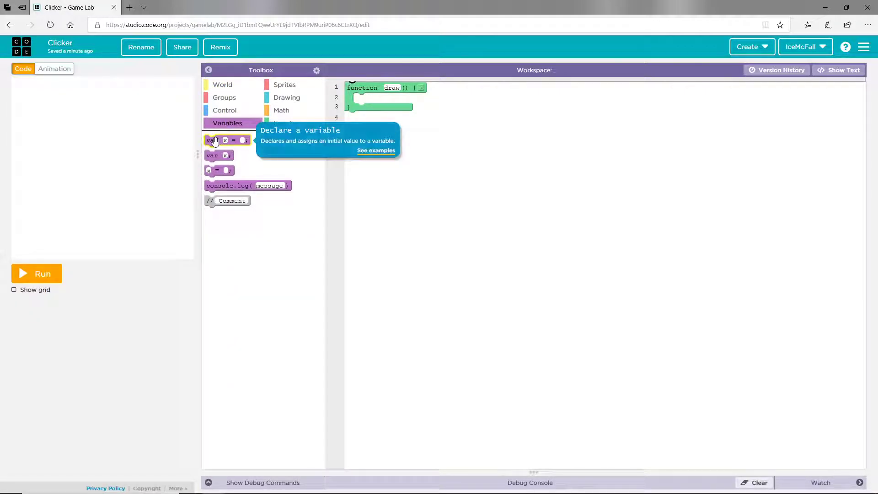
{"action": "left_click_drag", "start_coordinate": [214, 141], "coordinate": [362, 88]}
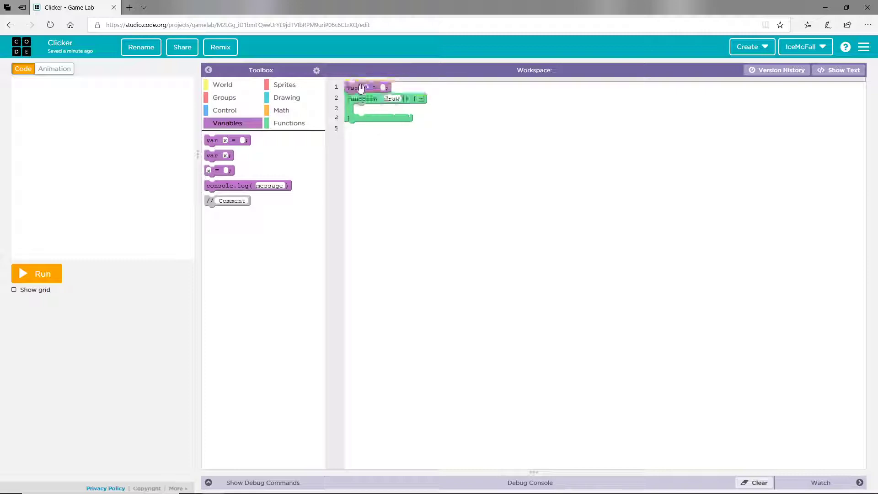
{"action": "left_click", "coordinate": [362, 87]}
{"action": "type", "text": "sco"}
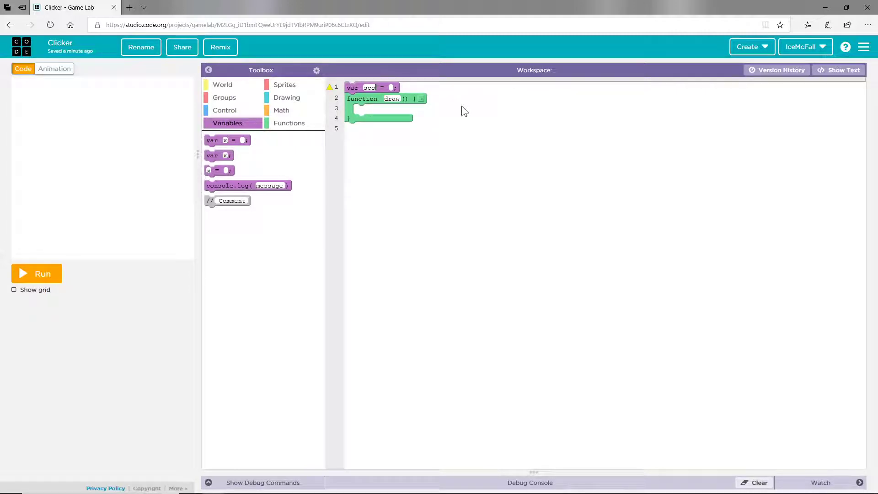
{"action": "type", "text": "re"}
{"action": "left_click", "coordinate": [403, 88]}
{"action": "left_click", "coordinate": [420, 94]}
Step: Add an empty if statement inside the draw function
{"action": "left_click", "coordinate": [226, 110]}
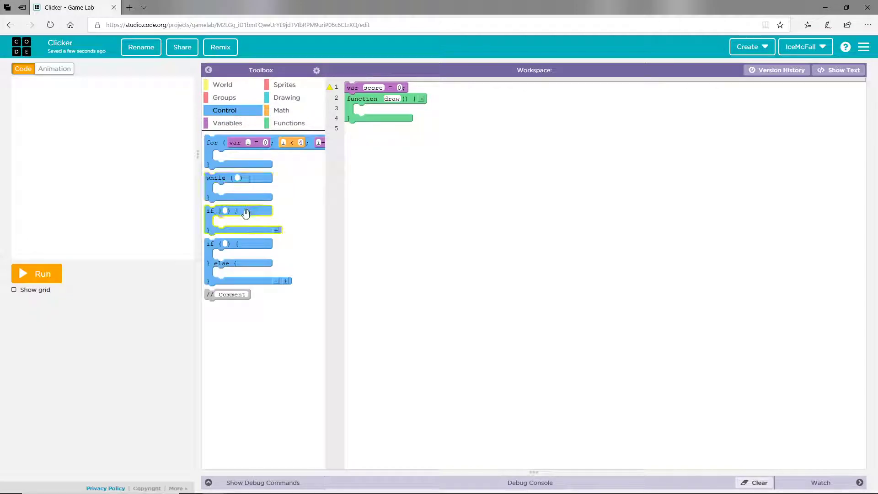
{"action": "left_click_drag", "start_coordinate": [348, 182], "coordinate": [357, 111]}
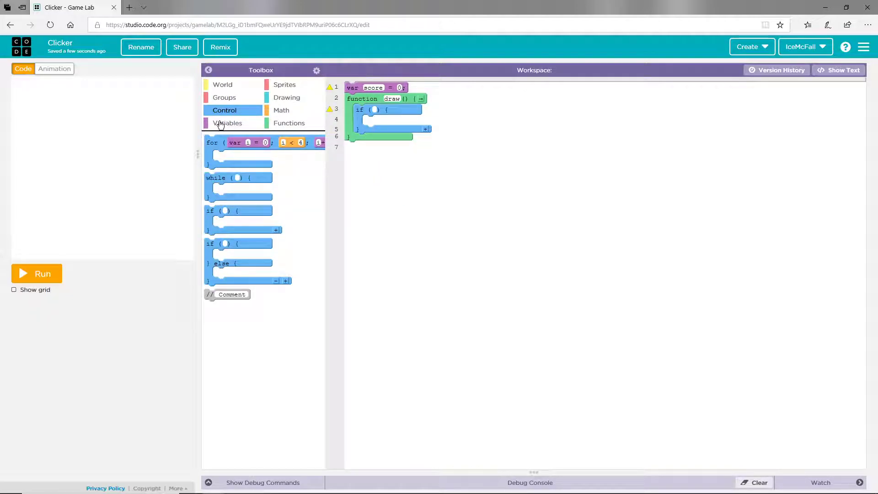
{"action": "left_click", "coordinate": [231, 101]}
{"action": "left_click", "coordinate": [286, 97]}
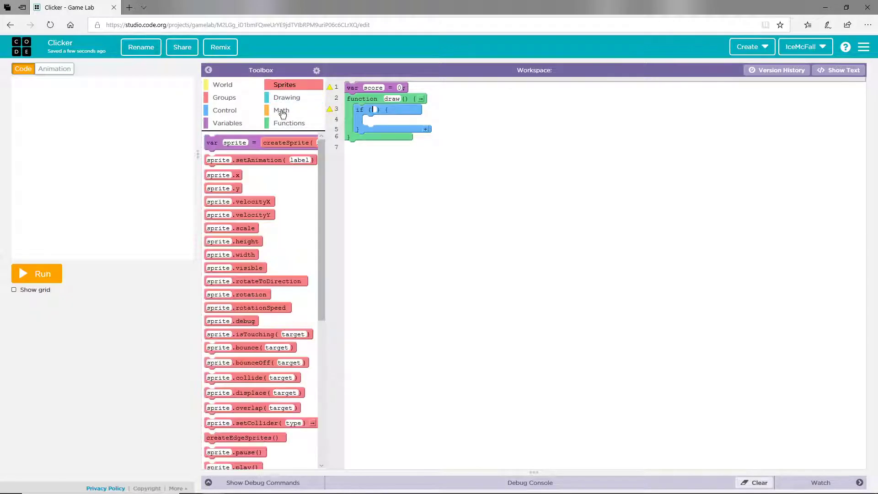
{"action": "left_click", "coordinate": [227, 98]}
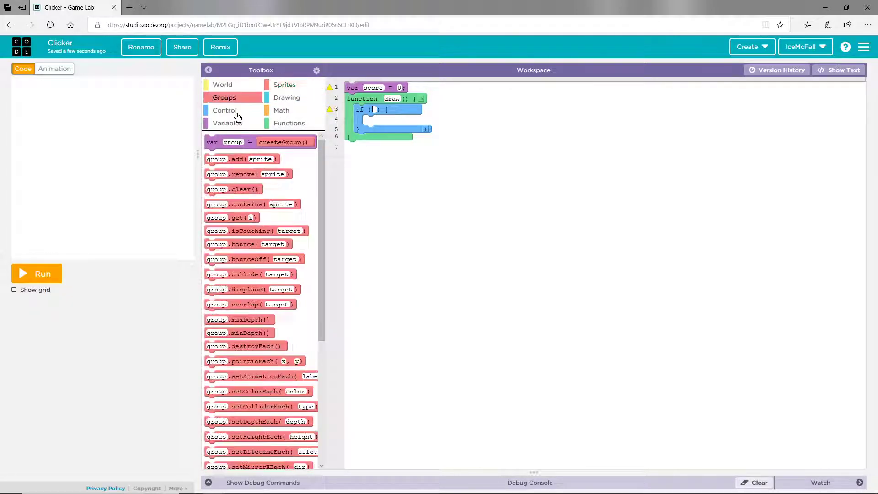
{"action": "left_click", "coordinate": [233, 86]}
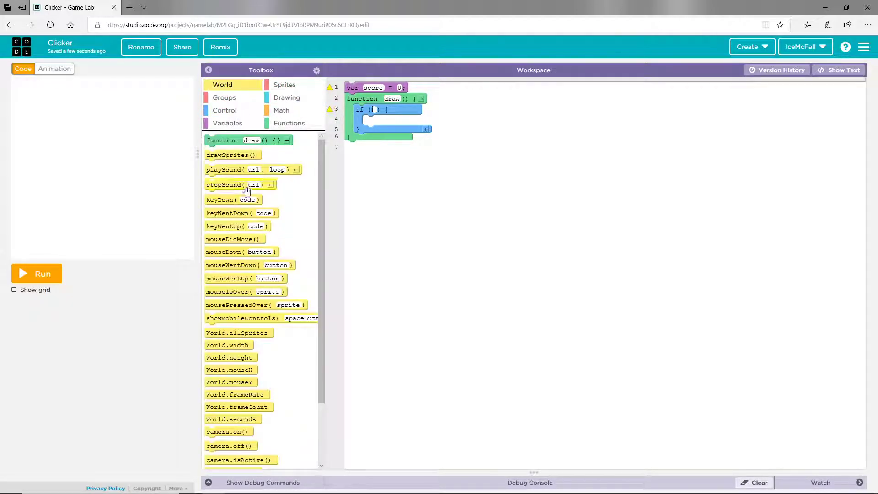
{"action": "scroll", "coordinate": [246, 186], "scroll_direction": "down", "scroll_amount": 1}
{"action": "scroll", "coordinate": [250, 197], "scroll_direction": "down", "scroll_amount": 1}
{"action": "scroll", "coordinate": [263, 247], "scroll_direction": "up", "scroll_amount": 1}
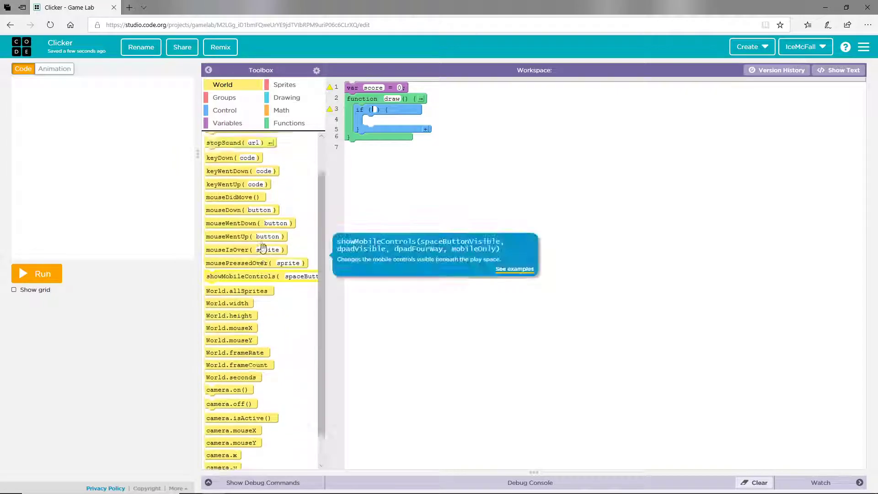
{"action": "scroll", "coordinate": [261, 254], "scroll_direction": "up", "scroll_amount": 2}
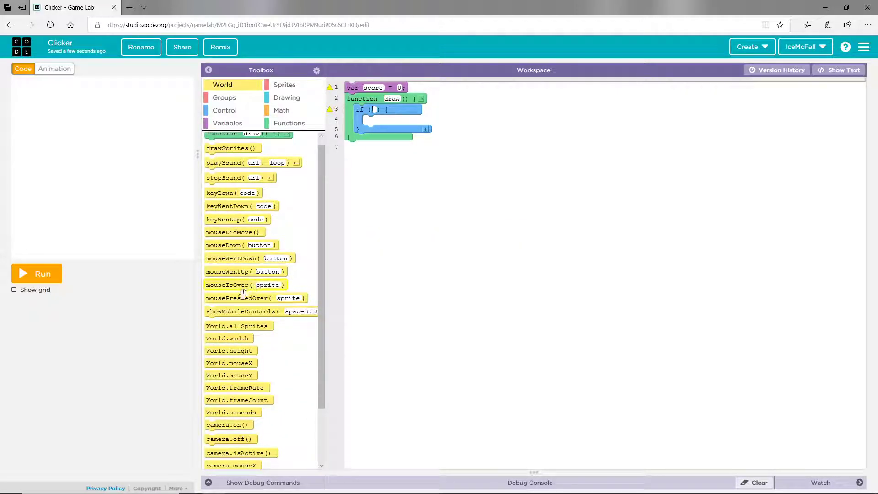
Step: Set the if condition to mouseWentDown("leftButton")
{"action": "left_click_drag", "start_coordinate": [225, 261], "coordinate": [382, 116]}
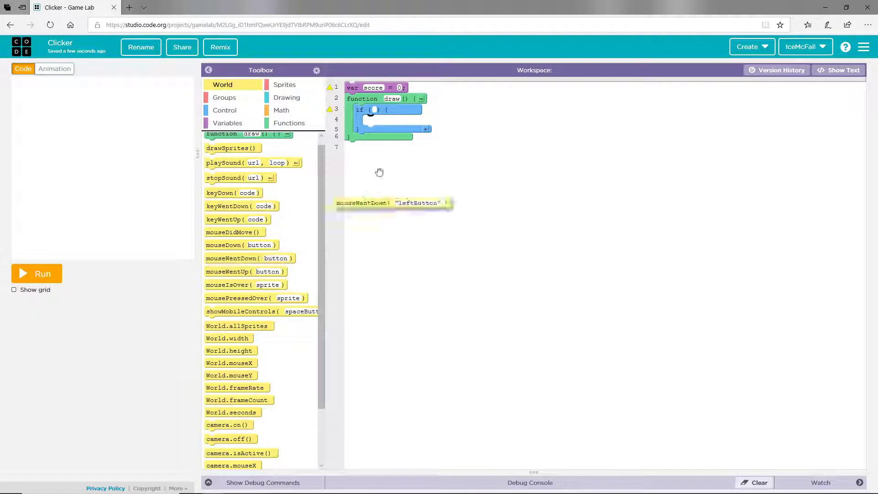
{"action": "left_click", "coordinate": [509, 177]}
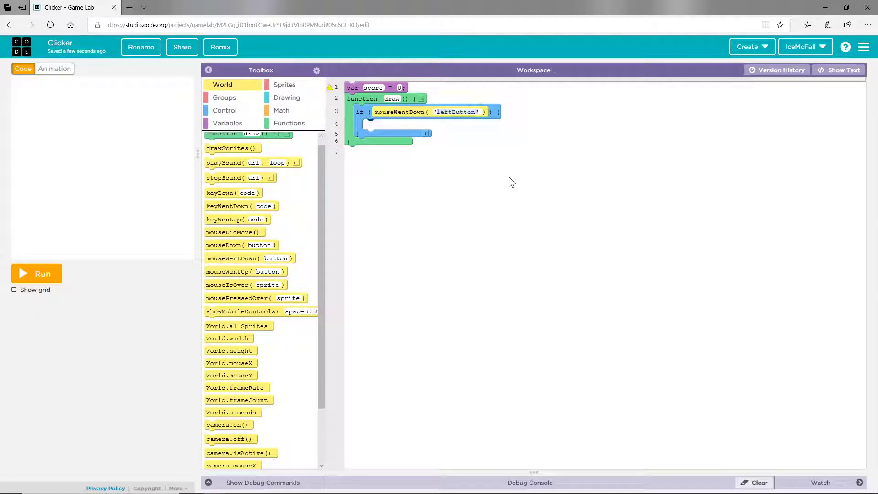
{"action": "left_click", "coordinate": [237, 127]}
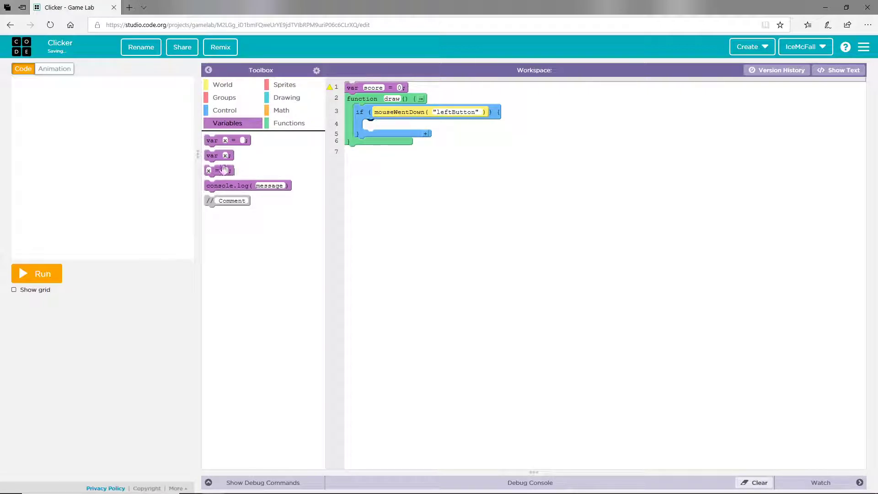
Step: Fill the if body with the assignment score = score + 1
{"action": "mouse_move", "coordinate": [220, 170]}
{"action": "left_mouse_down"}
{"action": "mouse_move", "coordinate": [388, 132]}
{"action": "mouse_move", "coordinate": [381, 128]}
{"action": "left_mouse_up"}
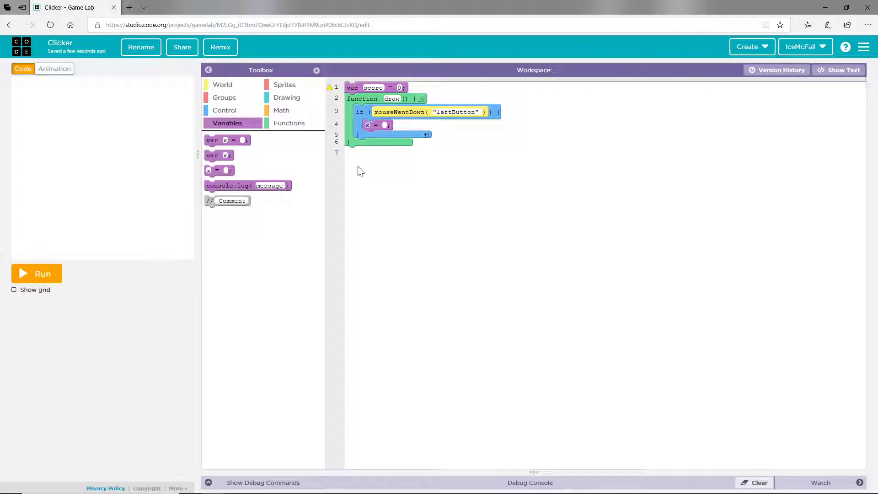
{"action": "left_click", "coordinate": [368, 125]}
{"action": "type", "text": "score"}
{"action": "left_click", "coordinate": [282, 110]}
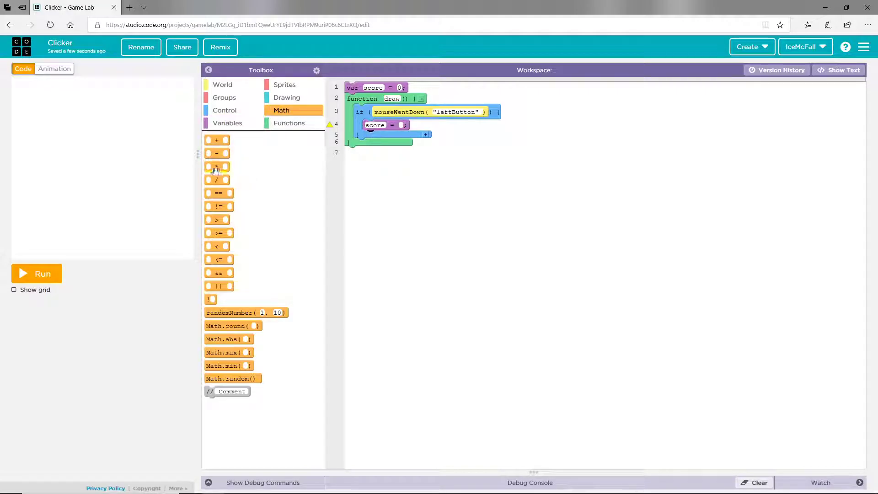
{"action": "left_click_drag", "start_coordinate": [215, 140], "coordinate": [406, 125]}
{"action": "left_click", "coordinate": [408, 127]}
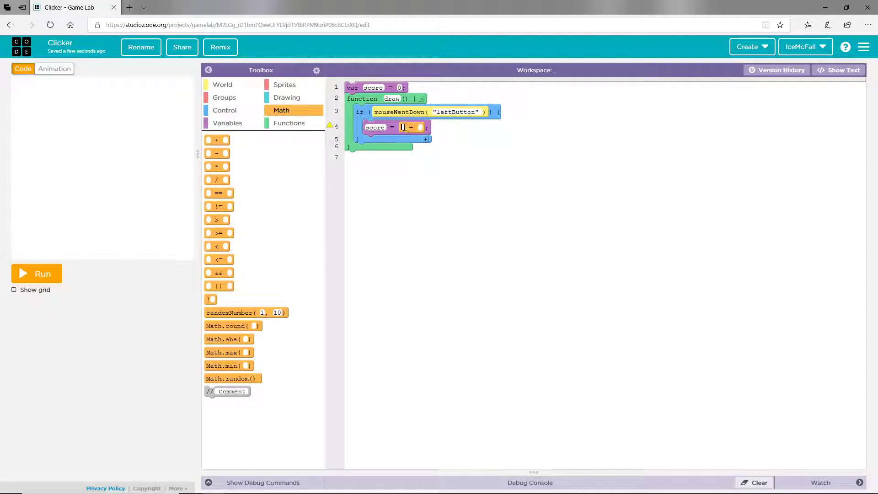
{"action": "type", "text": "score"}
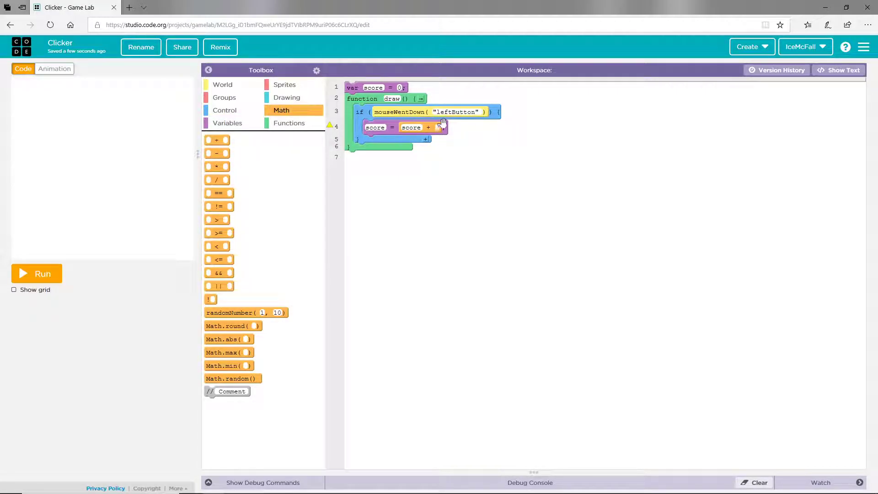
{"action": "left_click", "coordinate": [437, 128]}
{"action": "type", "text": "1"}
Step: Run the program and add score to the debug Watch list
{"action": "left_click", "coordinate": [57, 276]}
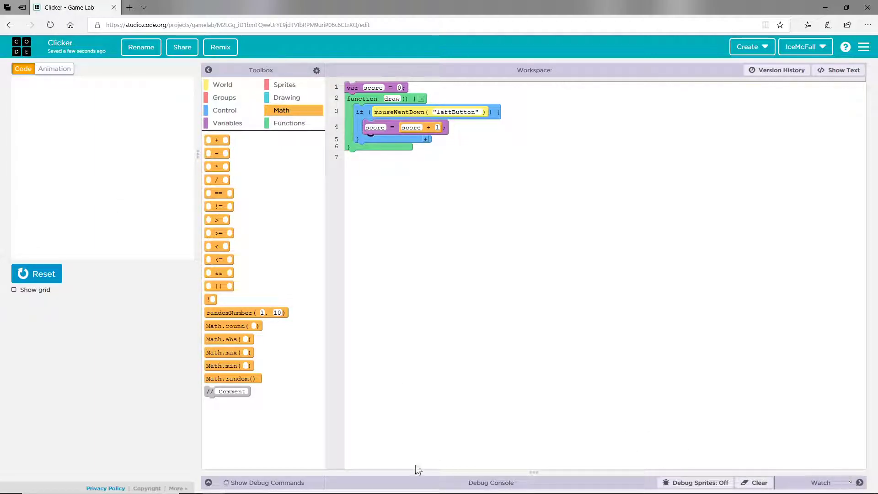
{"action": "left_click", "coordinate": [635, 483]}
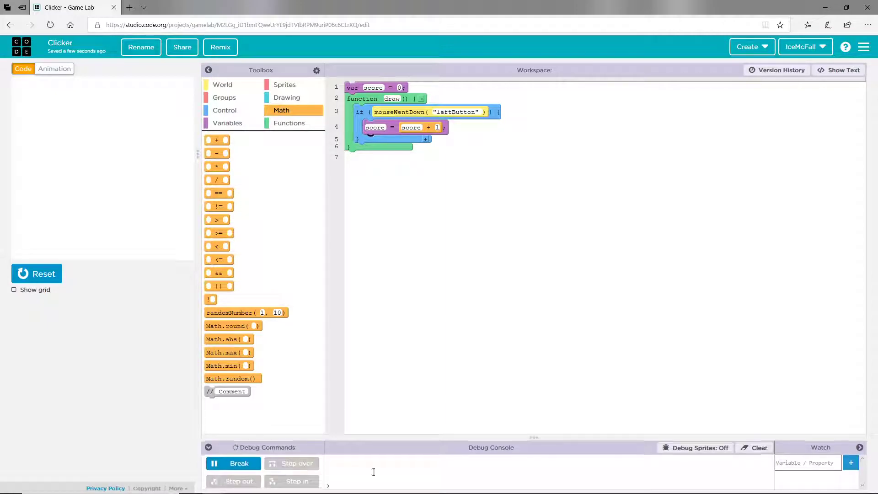
{"action": "left_click", "coordinate": [805, 465]}
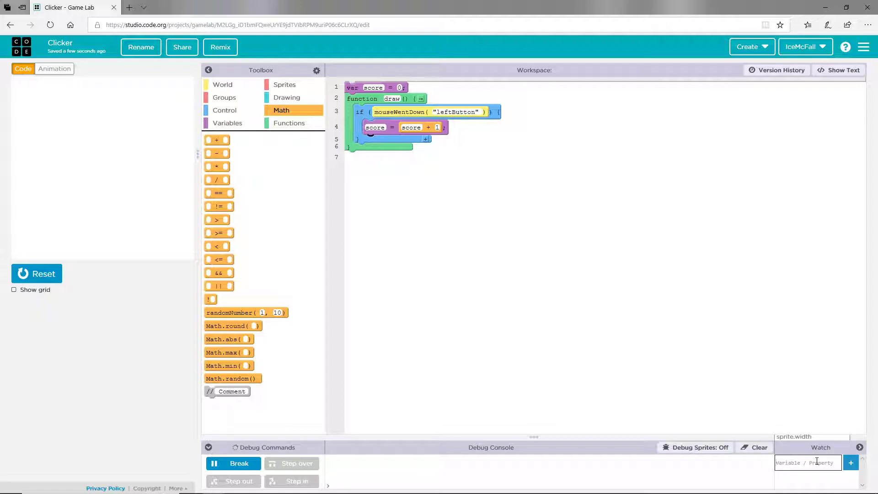
{"action": "type", "text": "score"}
{"action": "key", "text": "Return"}
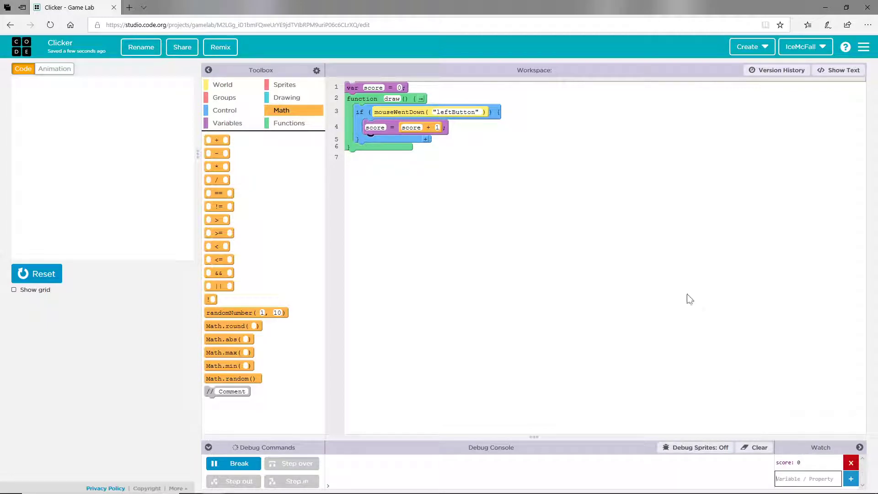
Step: Click the game canvas repeatedly until the watched score reads 20, then hide the debug panel
{"action": "left_click", "coordinate": [84, 197]}
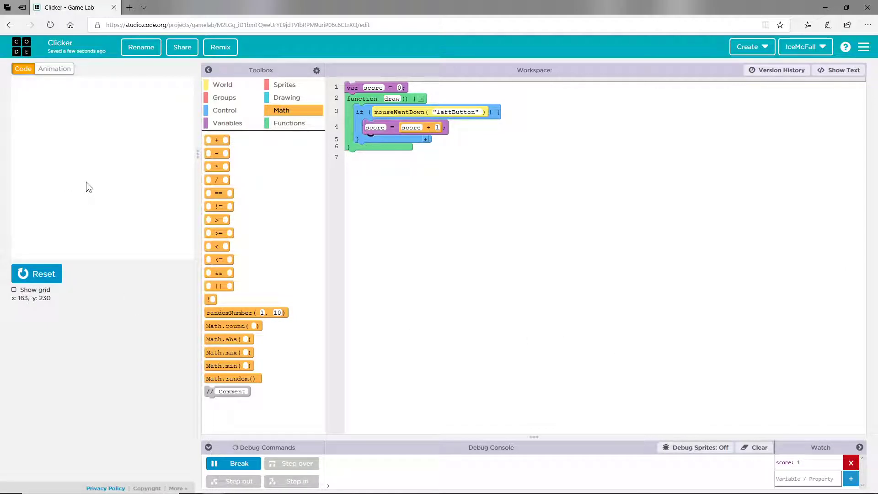
{"action": "left_click", "coordinate": [85, 182]}
{"action": "left_click", "coordinate": [86, 182]}
{"action": "left_click", "coordinate": [85, 177]}
{"action": "left_click", "coordinate": [85, 177]}
{"action": "left_click", "coordinate": [84, 176]}
{"action": "left_click", "coordinate": [112, 189]}
{"action": "left_click", "coordinate": [114, 172]}
{"action": "left_click", "coordinate": [103, 171]}
{"action": "left_click", "coordinate": [90, 169]}
{"action": "left_click", "coordinate": [100, 176]}
{"action": "left_click", "coordinate": [210, 449]}
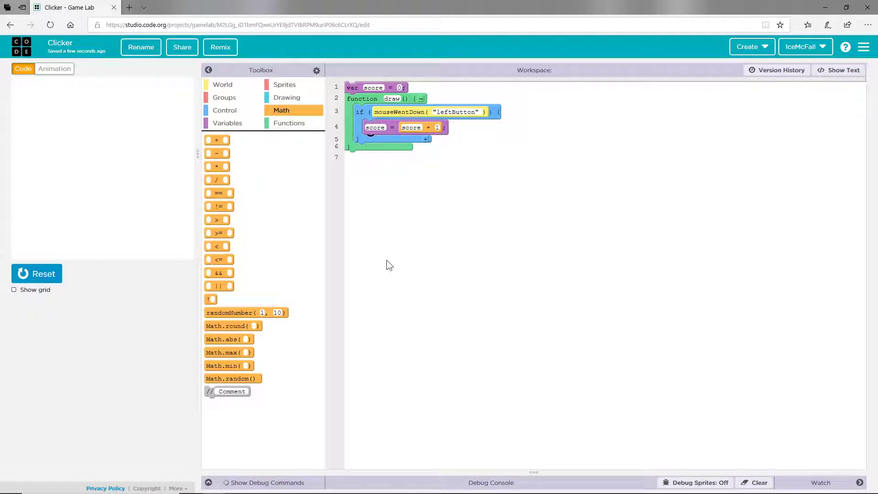
Step: Add a text() block from Drawing as line 6 of draw
{"action": "left_click", "coordinate": [223, 84]}
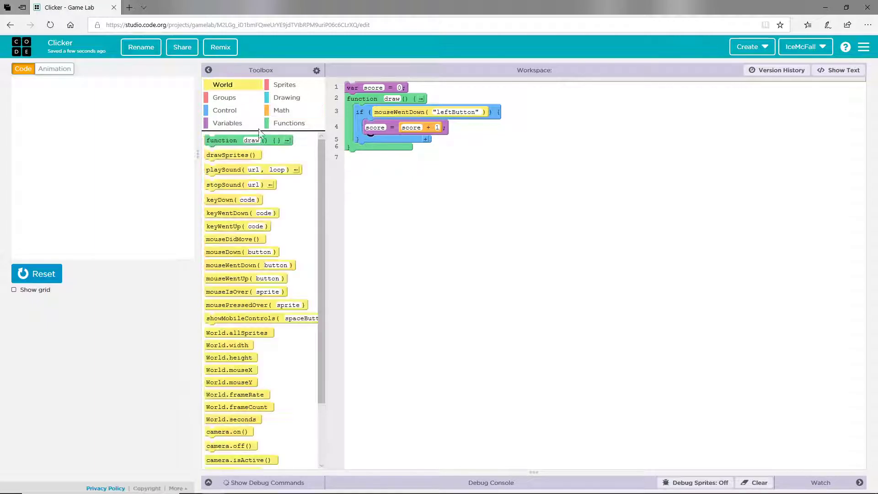
{"action": "scroll", "coordinate": [259, 255], "scroll_direction": "down", "scroll_amount": 2}
{"action": "scroll", "coordinate": [262, 257], "scroll_direction": "down", "scroll_amount": 1}
{"action": "scroll", "coordinate": [261, 263], "scroll_direction": "up", "scroll_amount": 3}
{"action": "scroll", "coordinate": [261, 263], "scroll_direction": "up", "scroll_amount": 1}
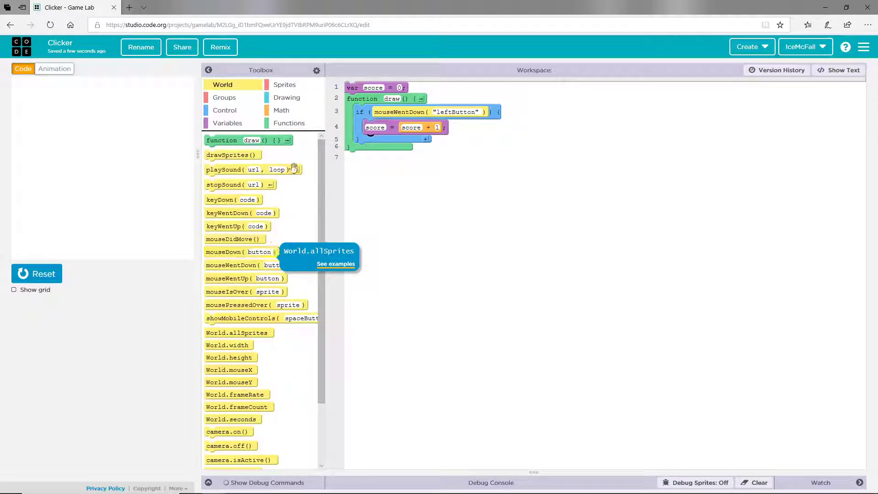
{"action": "left_click", "coordinate": [288, 88]}
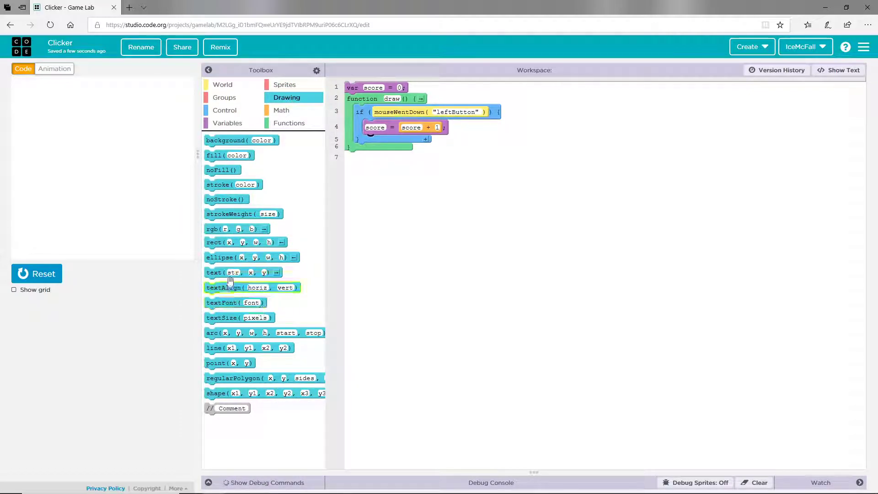
{"action": "left_click_drag", "start_coordinate": [212, 273], "coordinate": [364, 151]}
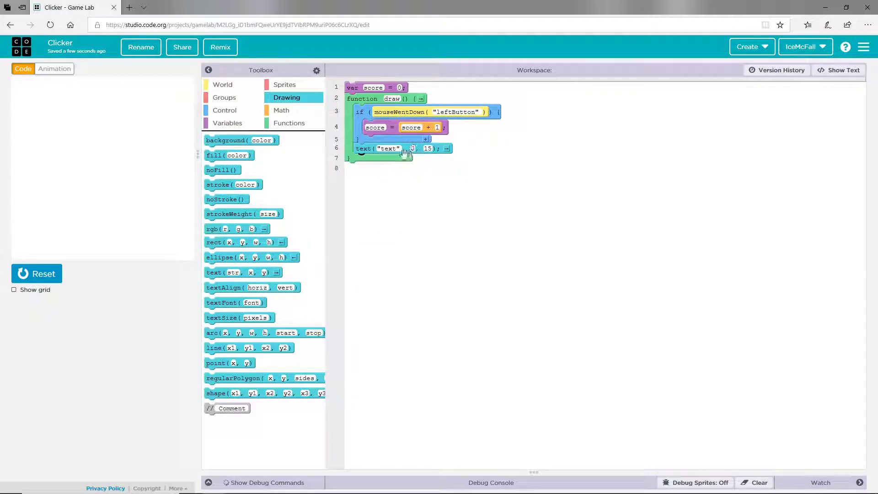
Step: Replace the placeholder string with score and set x to 20, giving text(score, 20, 20)
{"action": "double_click", "coordinate": [389, 149]}
{"action": "key", "text": "BackSpace"}
{"action": "key", "text": "BackSpace"}
{"action": "key", "text": "Delete"}
{"action": "type", "text": "sc"}
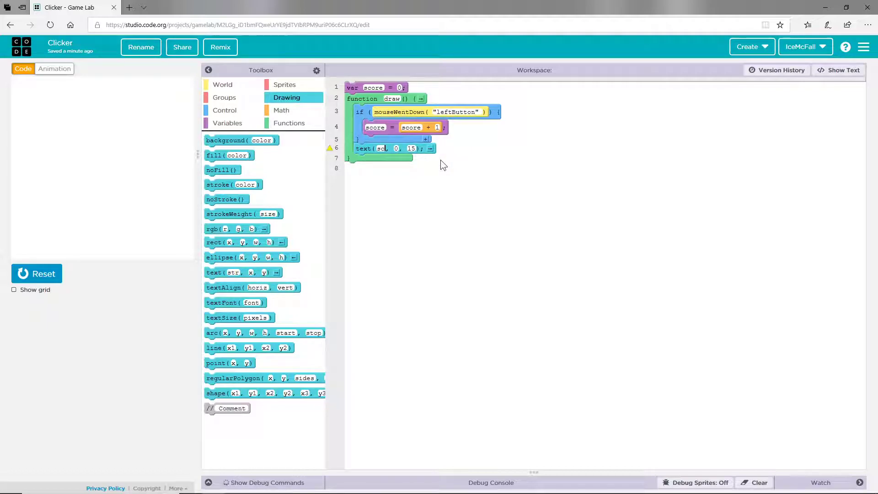
{"action": "type", "text": "ore"}
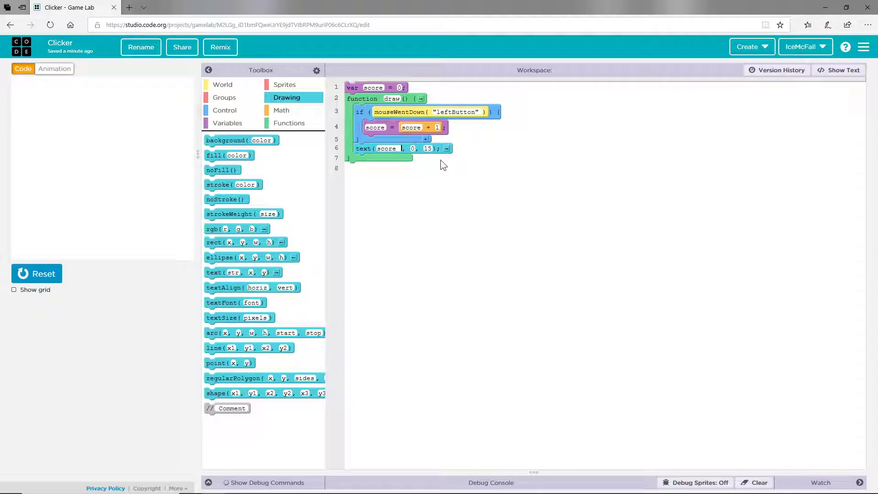
{"action": "key", "text": "BackSpace"}
{"action": "left_click", "coordinate": [409, 148]}
{"action": "type", "text": "0"}
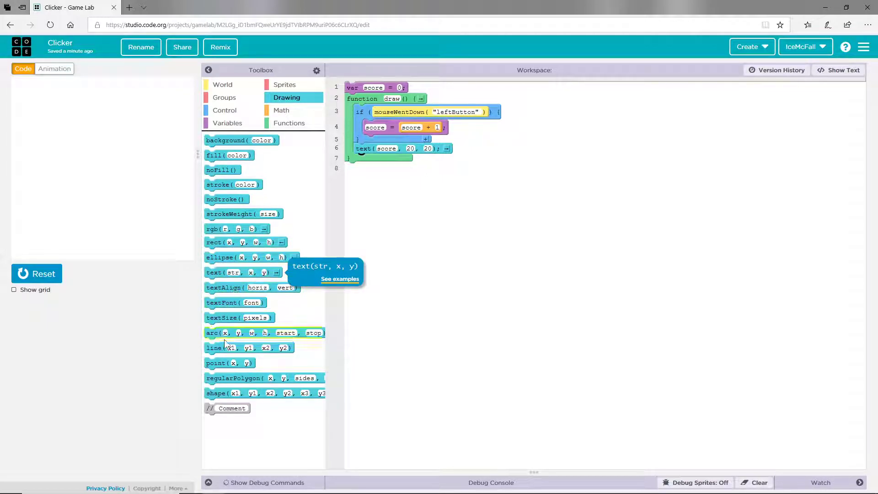
Step: Add textSize(20) above the text() call and test-run the game
{"action": "left_click_drag", "start_coordinate": [223, 317], "coordinate": [374, 150]}
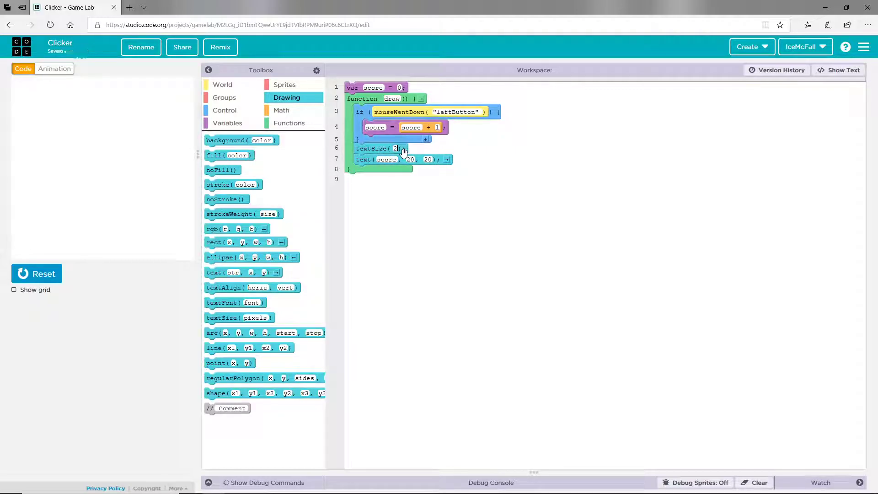
{"action": "left_click", "coordinate": [39, 273]}
{"action": "left_click", "coordinate": [39, 273]}
{"action": "left_click", "coordinate": [32, 273]}
Step: Stop the game and start draw with background("white")
{"action": "left_click", "coordinate": [58, 276]}
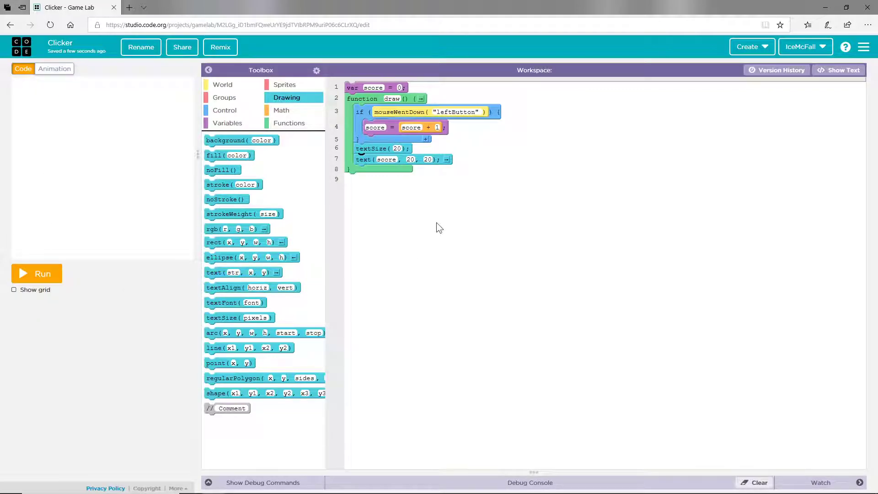
{"action": "left_click", "coordinate": [232, 85]}
{"action": "scroll", "coordinate": [234, 310], "scroll_direction": "down", "scroll_amount": 2}
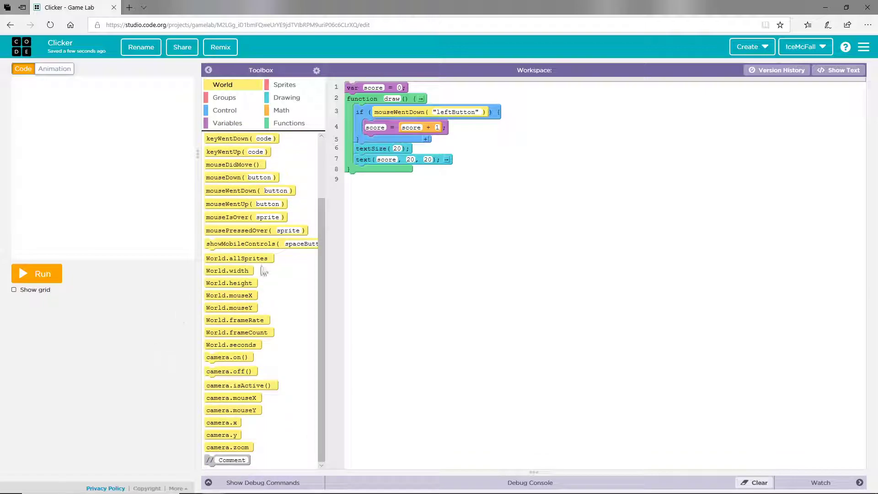
{"action": "scroll", "coordinate": [247, 313], "scroll_direction": "up", "scroll_amount": 1}
{"action": "left_click", "coordinate": [284, 86]}
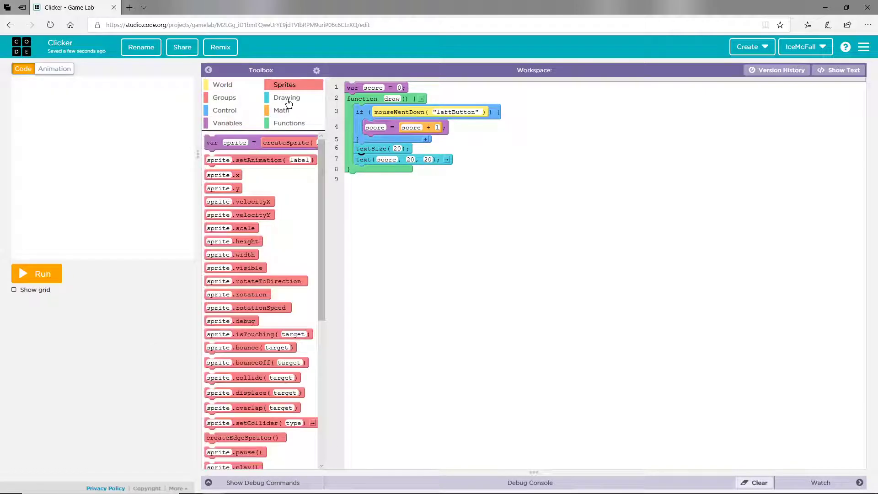
{"action": "mouse_move", "coordinate": [237, 140]}
{"action": "left_mouse_down"}
{"action": "mouse_move", "coordinate": [386, 174]}
{"action": "mouse_move", "coordinate": [384, 113]}
{"action": "left_mouse_up"}
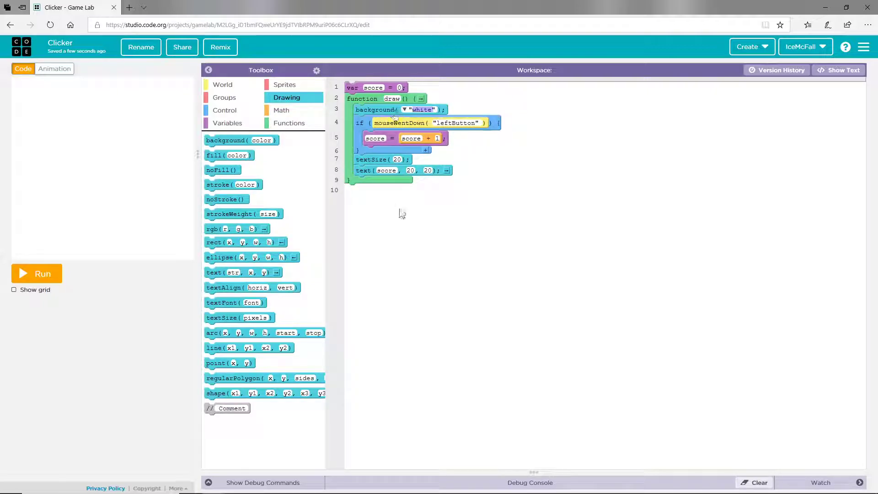
Step: Run the clicker and click the white game area until the score reaches 100
{"action": "left_click", "coordinate": [37, 274]}
{"action": "double_click", "coordinate": [97, 170]}
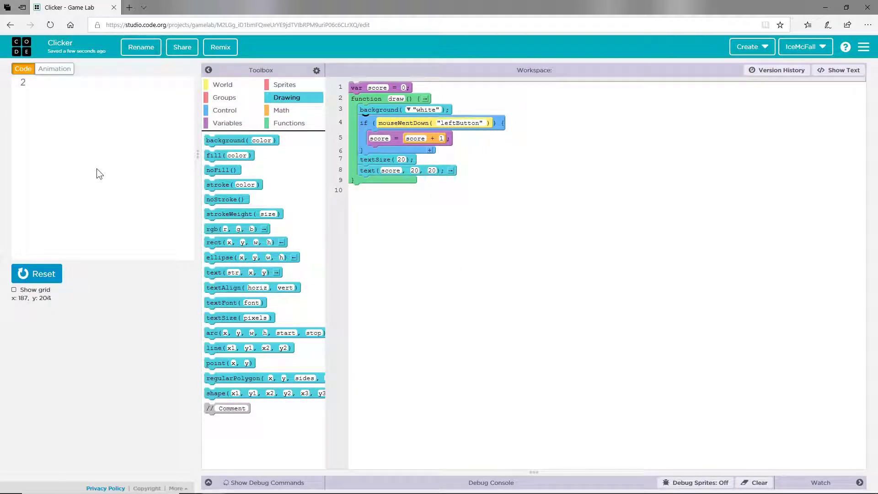
{"action": "left_click", "coordinate": [18, 89]}
{"action": "double_click", "coordinate": [99, 132]}
{"action": "left_click", "coordinate": [90, 151]}
{"action": "left_click", "coordinate": [117, 144]}
{"action": "triple_click", "coordinate": [117, 144]}
{"action": "triple_click", "coordinate": [118, 144]}
{"action": "triple_click", "coordinate": [115, 146]}
{"action": "double_click", "coordinate": [117, 146]}
{"action": "triple_click", "coordinate": [90, 151]}
{"action": "left_click", "coordinate": [110, 142]}
{"action": "double_click", "coordinate": [90, 155]}
{"action": "double_click", "coordinate": [92, 154]}
{"action": "left_click", "coordinate": [92, 154]}
{"action": "left_click", "coordinate": [120, 147]}
{"action": "double_click", "coordinate": [93, 152]}
{"action": "double_click", "coordinate": [104, 146]}
{"action": "left_click", "coordinate": [97, 138]}
{"action": "double_click", "coordinate": [106, 144]}
{"action": "double_click", "coordinate": [110, 141]}
{"action": "left_click", "coordinate": [106, 150]}
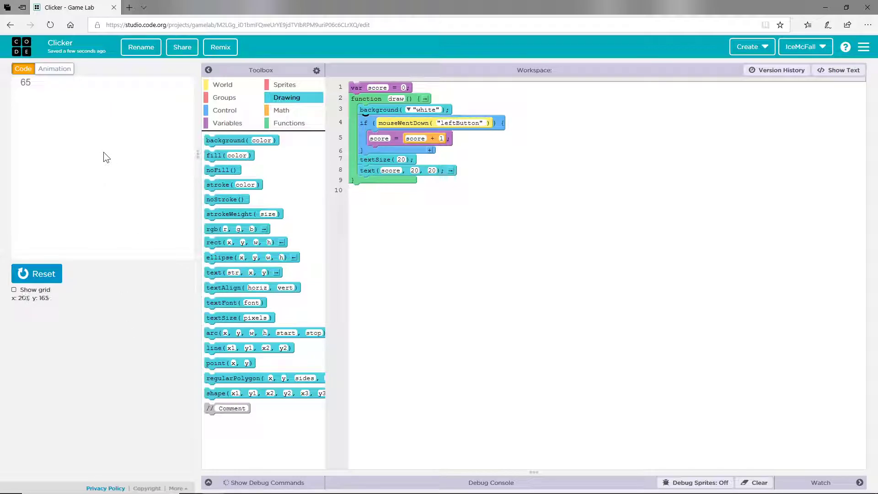
{"action": "double_click", "coordinate": [104, 152]}
{"action": "double_click", "coordinate": [96, 157]}
{"action": "left_click", "coordinate": [103, 157]}
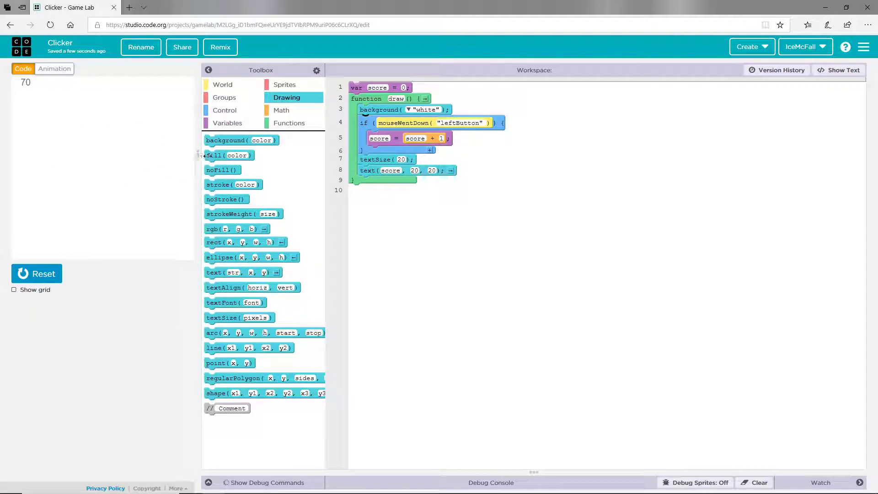
{"action": "double_click", "coordinate": [114, 161]}
{"action": "left_click", "coordinate": [125, 142]}
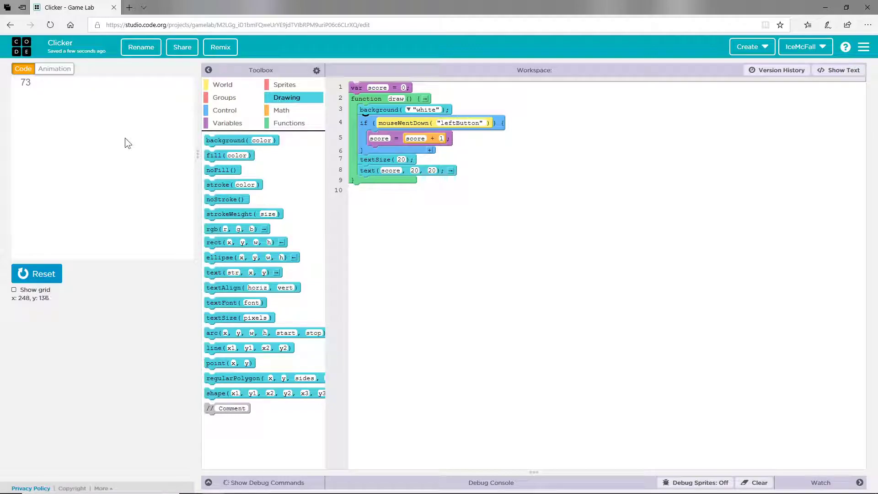
{"action": "left_click", "coordinate": [104, 137]}
{"action": "left_click", "coordinate": [96, 135]}
{"action": "left_click", "coordinate": [85, 144]}
{"action": "left_click", "coordinate": [62, 160]}
{"action": "left_click", "coordinate": [92, 155]}
{"action": "left_click", "coordinate": [95, 157]}
{"action": "left_click", "coordinate": [91, 145]}
{"action": "left_click", "coordinate": [91, 147]}
{"action": "left_click", "coordinate": [91, 149]}
{"action": "left_click", "coordinate": [114, 196]}
{"action": "left_click", "coordinate": [108, 196]}
{"action": "left_click", "coordinate": [89, 176]}
{"action": "left_click", "coordinate": [66, 144]}
{"action": "left_click", "coordinate": [39, 115]}
{"action": "left_click", "coordinate": [48, 107]}
{"action": "left_click", "coordinate": [69, 114]}
{"action": "left_click", "coordinate": [86, 137]}
{"action": "left_click", "coordinate": [69, 160]}
{"action": "left_click", "coordinate": [69, 156]}
{"action": "left_click", "coordinate": [69, 156]}
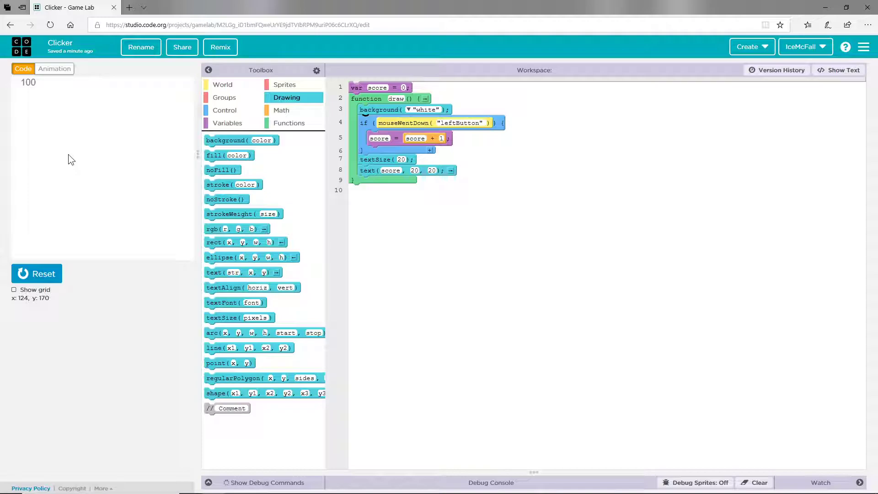